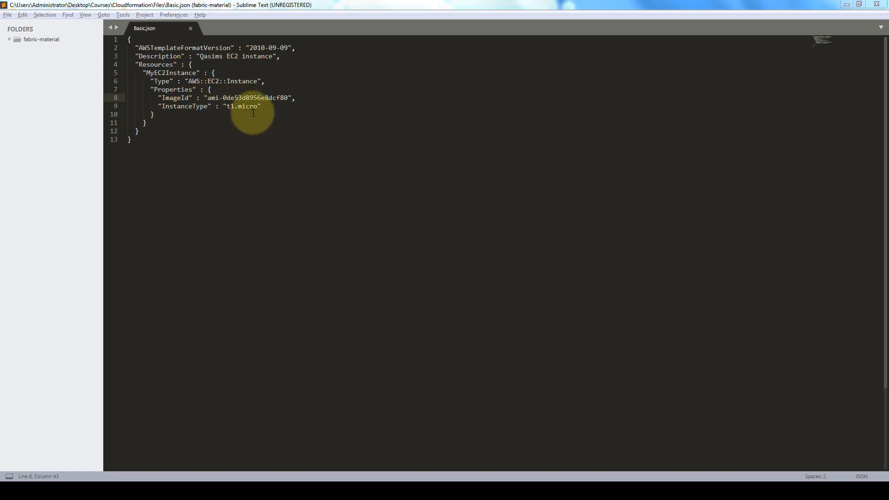
- Switch to the EC2 launch wizard, highlight the Amazon Linux 2 AMI ID for 64-bit x86, and return to Basic.json
key("alt+Tab")
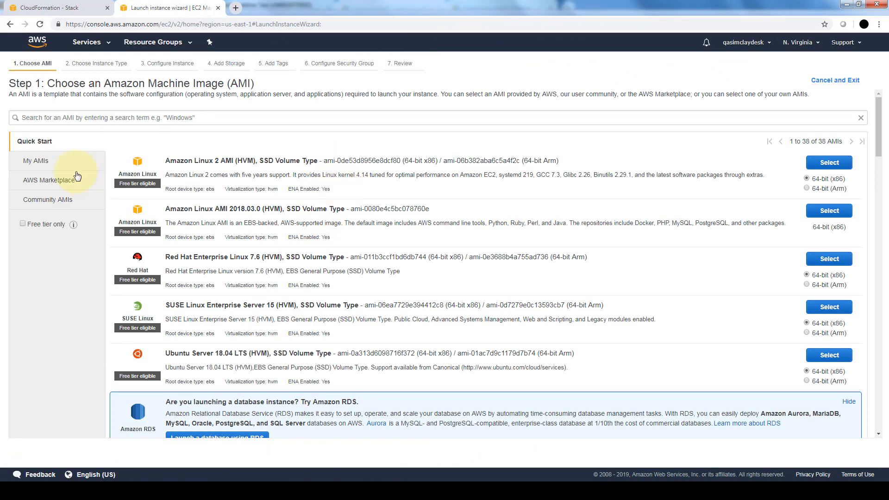
left_click(48, 169)
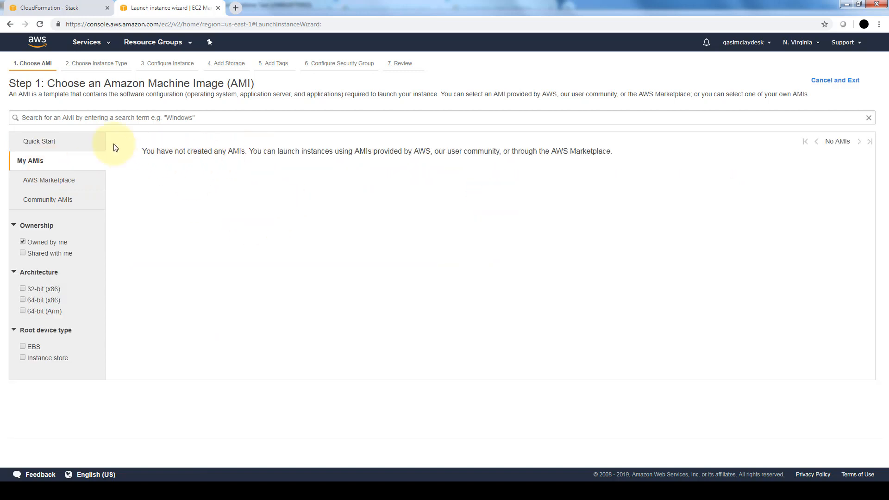
left_click(71, 144)
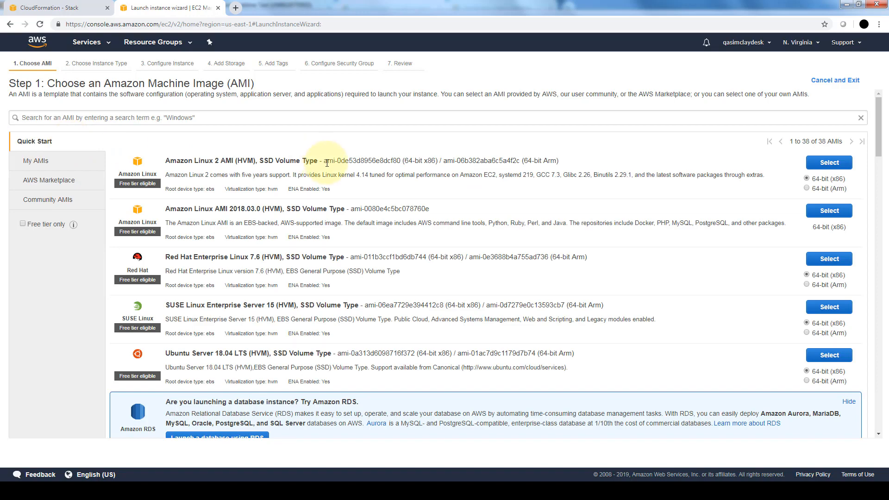
left_click_drag(325, 161, 400, 164)
key("alt+Tab")
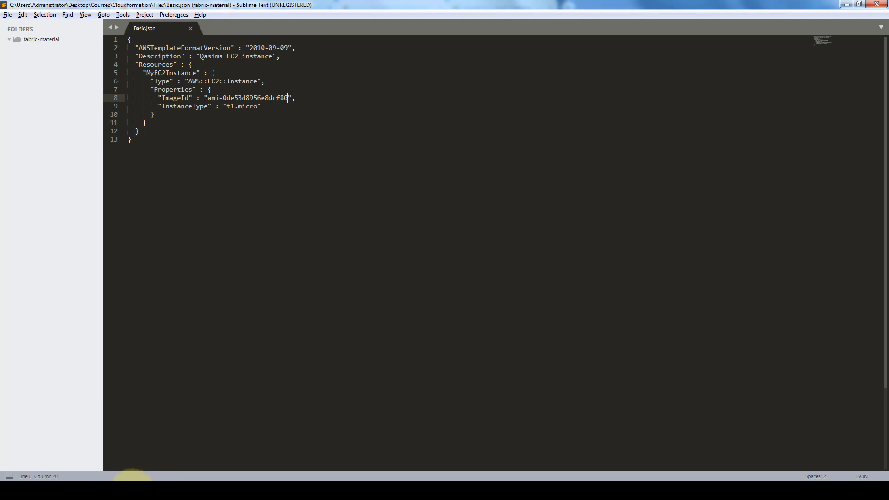
- Switch to the CloudFormation console in the browser and start creating a new stack
mouse_move(134, 489)
left_click(159, 458)
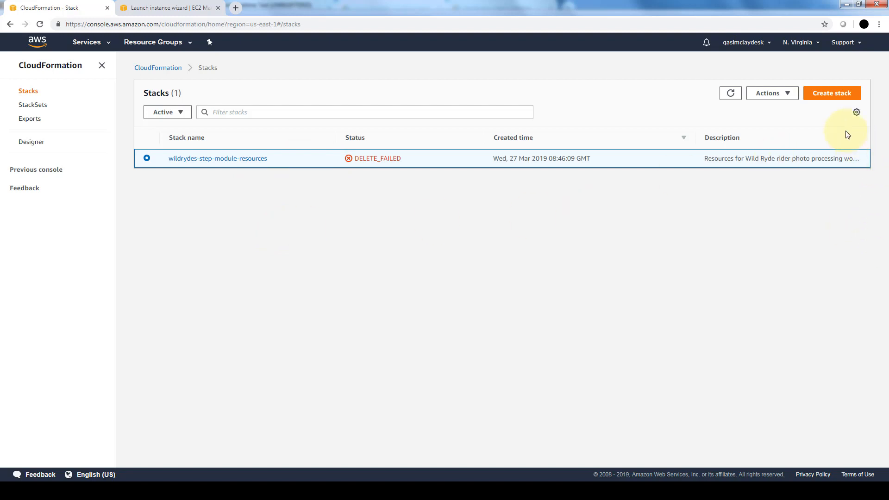
left_click(829, 95)
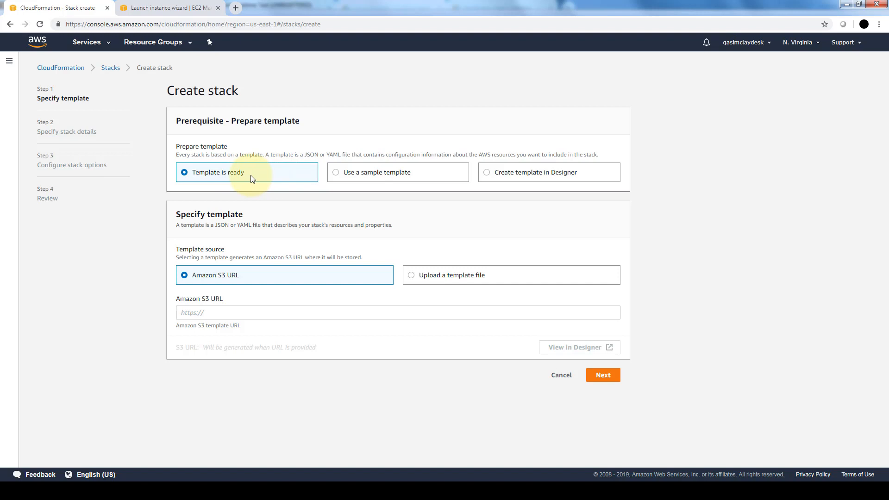
- Browse the available sample templates, and look at the option to create a template in Designer
left_click(356, 176)
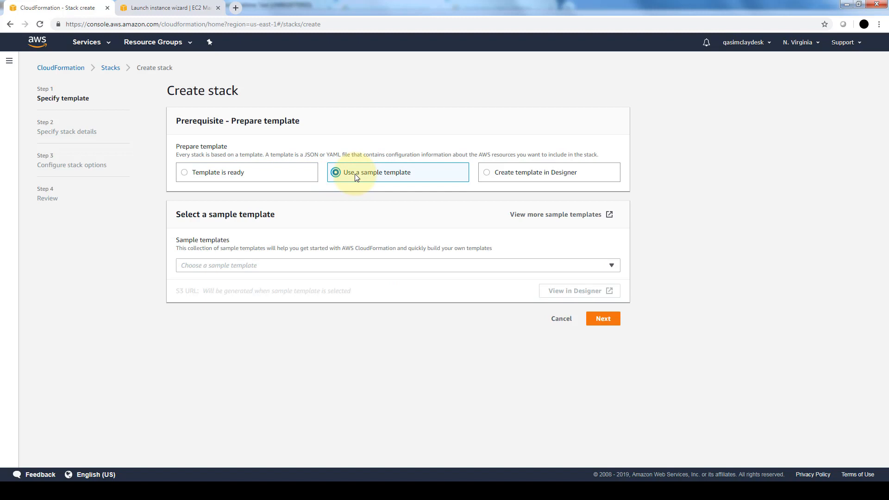
left_click(612, 266)
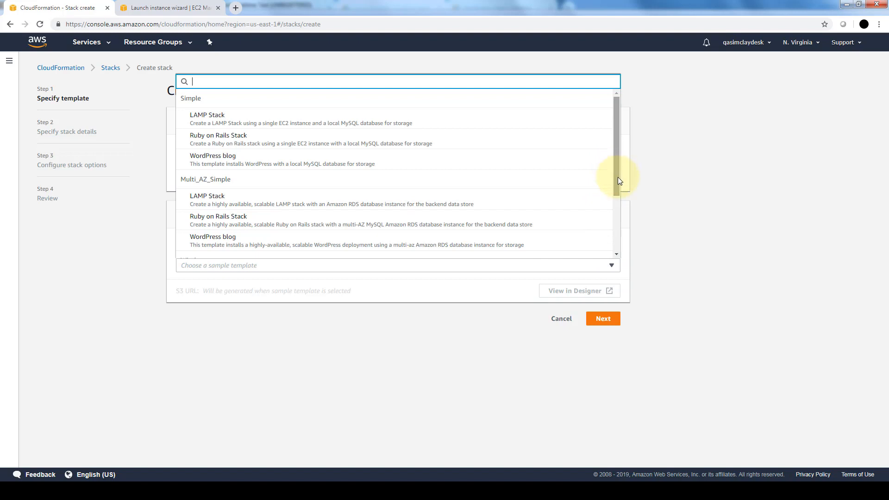
mouse_move(617, 182)
left_mouse_down()
mouse_move(616, 209)
mouse_move(618, 173)
left_mouse_up()
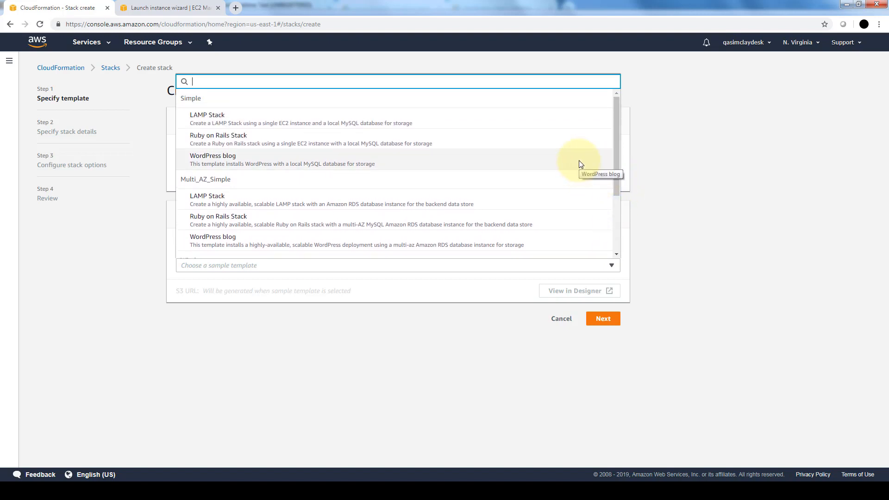
left_click_drag(616, 173, 605, 113)
left_click(657, 151)
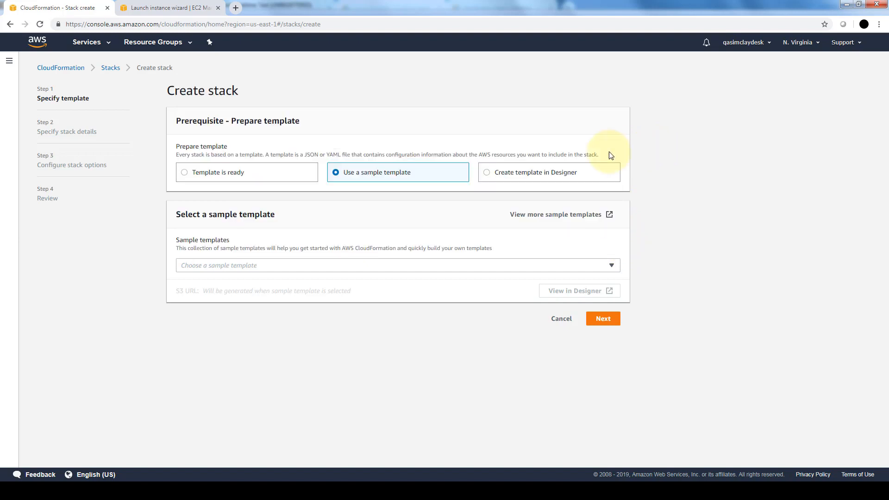
left_click(552, 178)
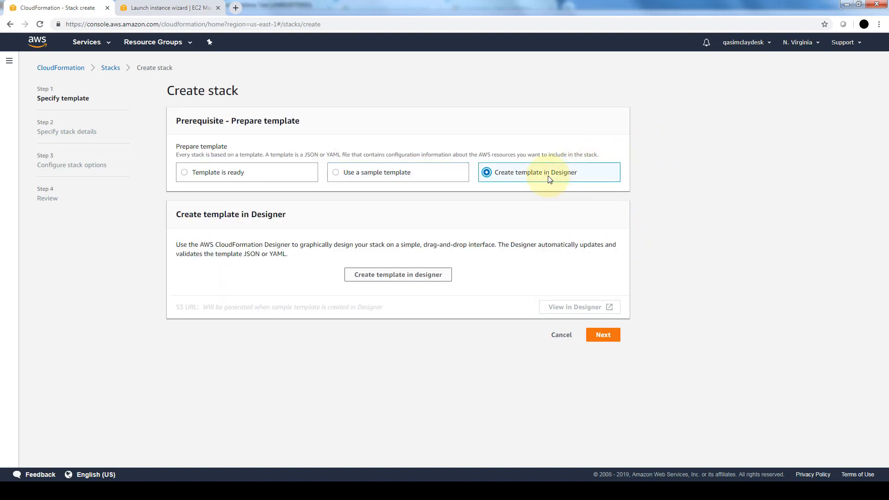
left_click(418, 276)
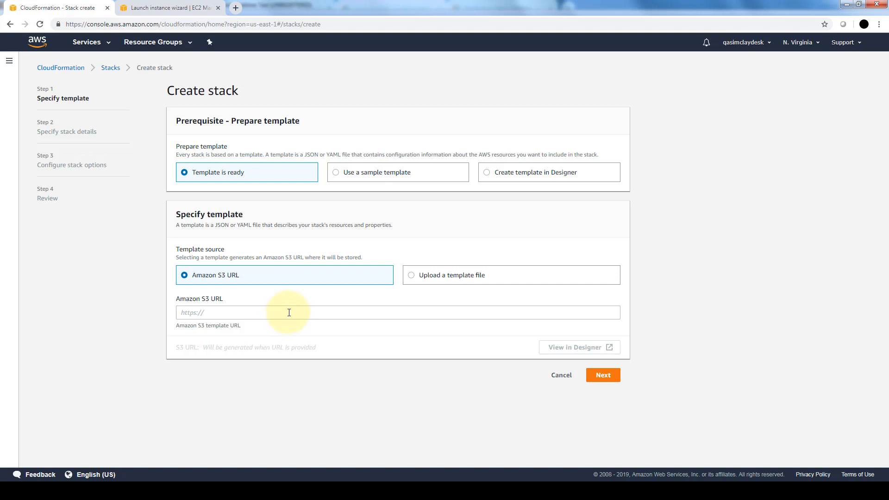
- Upload Basic.json as the ready template for the stack and open it in Designer
left_click(412, 275)
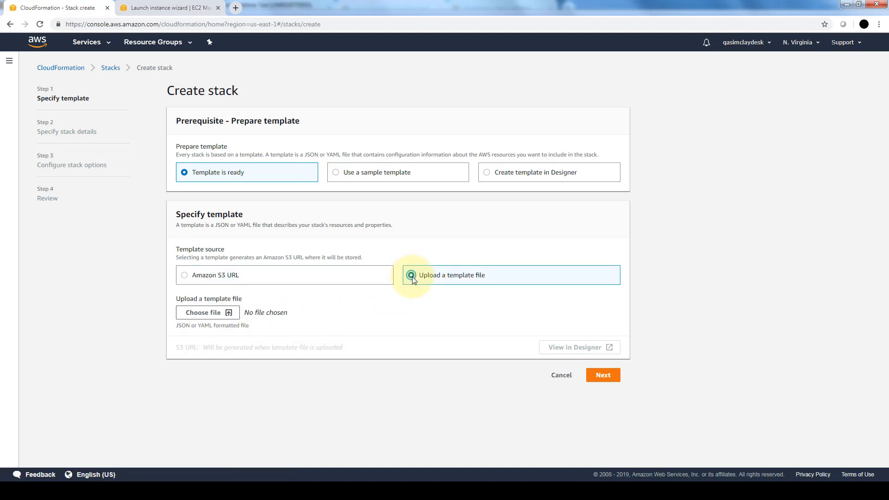
left_click(227, 314)
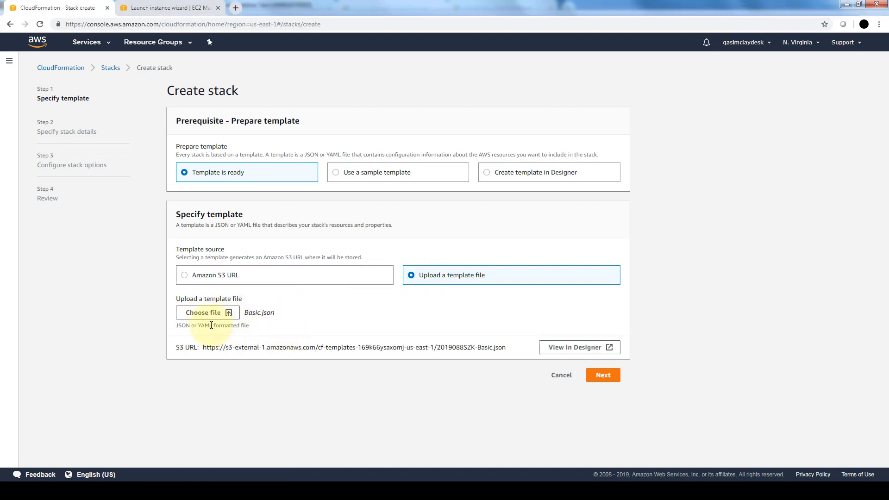
left_click(579, 351)
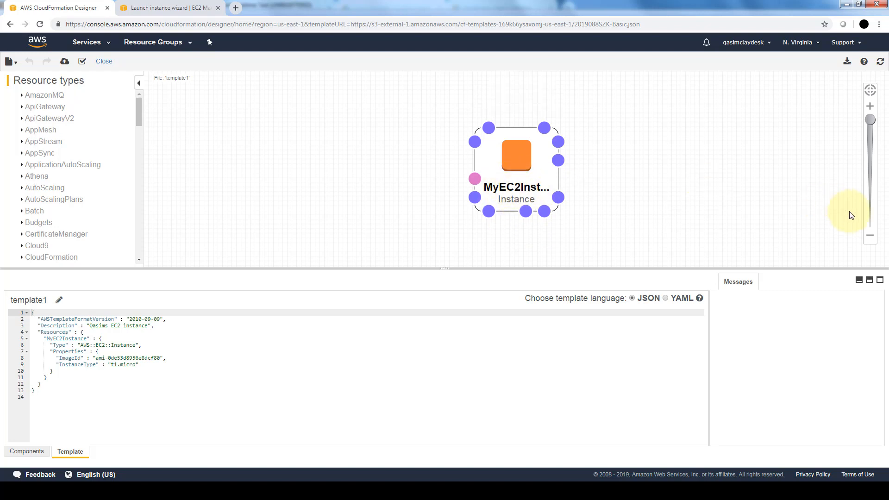
- Start the stack creation from the template in Designer and continue to the stack details
left_click(870, 235)
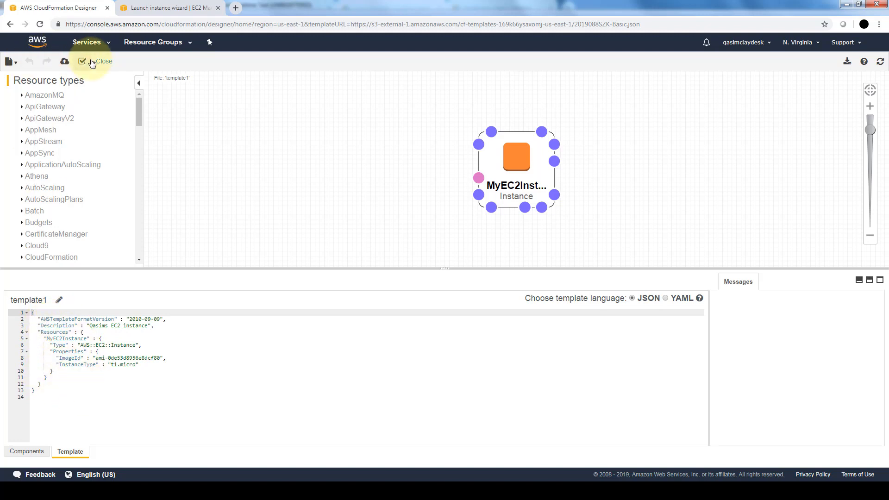
left_click(65, 61)
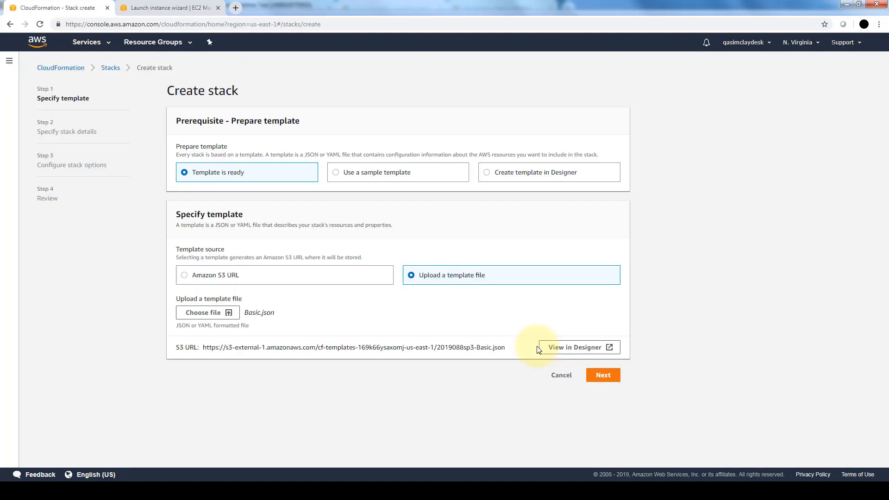
left_click(615, 378)
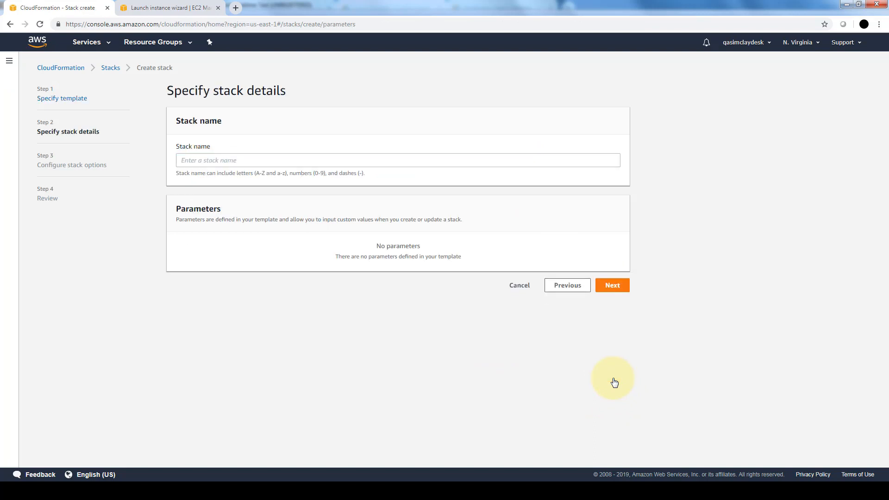
- Name the stack BasicLaunch and continue to the stack options
left_click(491, 165)
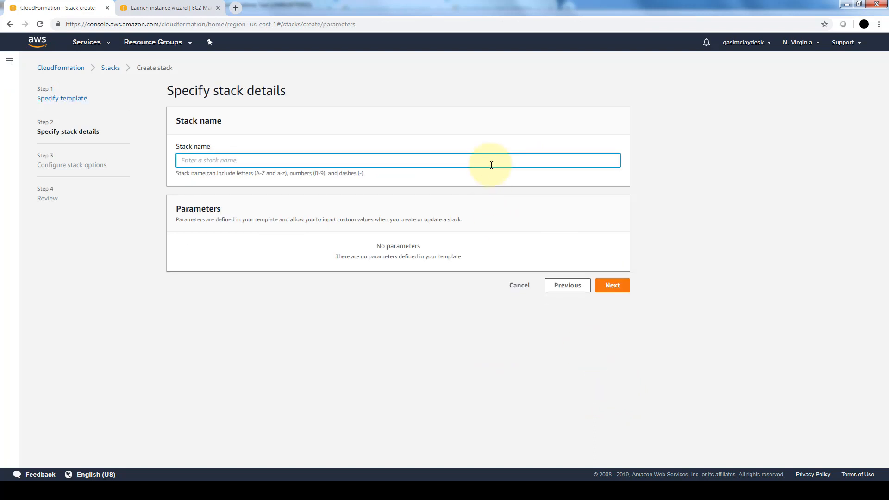
type("BasicLaunch")
left_click(619, 288)
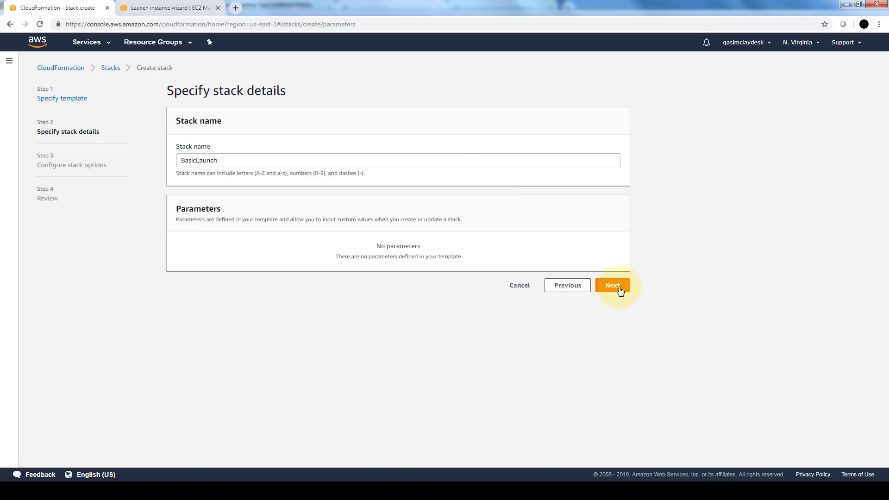
- Add a stack tag with the key Udemy and the value EC2 Basic
left_click(298, 159)
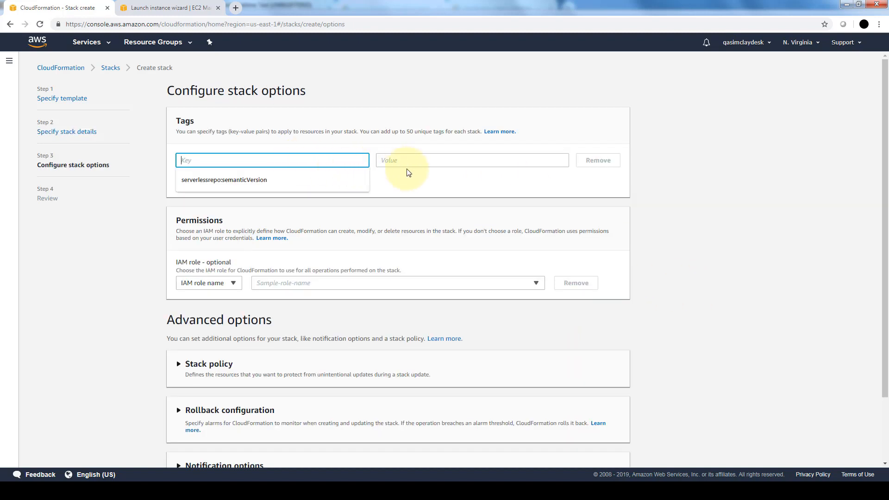
left_click(411, 183)
left_click(345, 159)
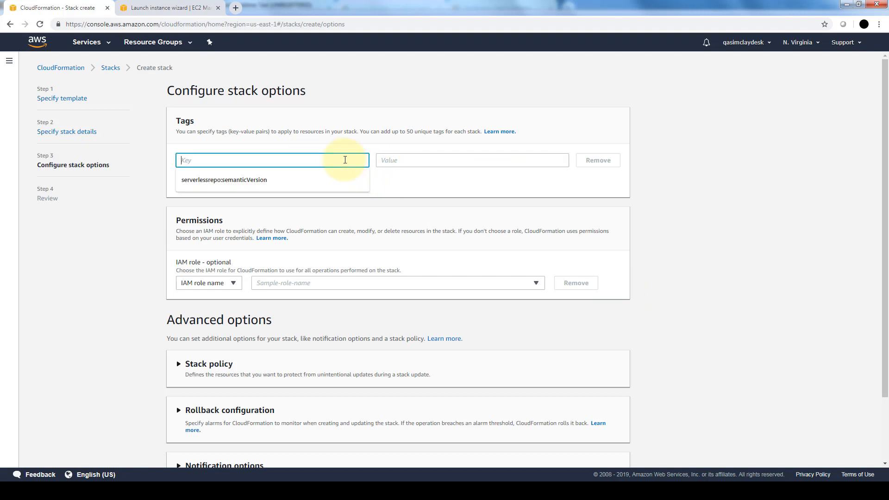
type("Udemy")
key("Tab")
type("EC2 Basic")
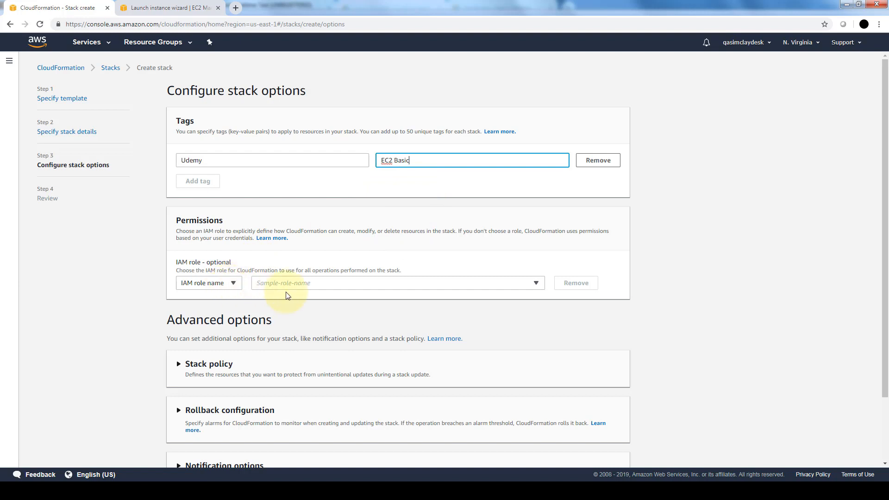
- Leave the IAM role empty and the advanced options at their defaults, and create the stack from the review page
left_click(535, 283)
left_click(535, 283)
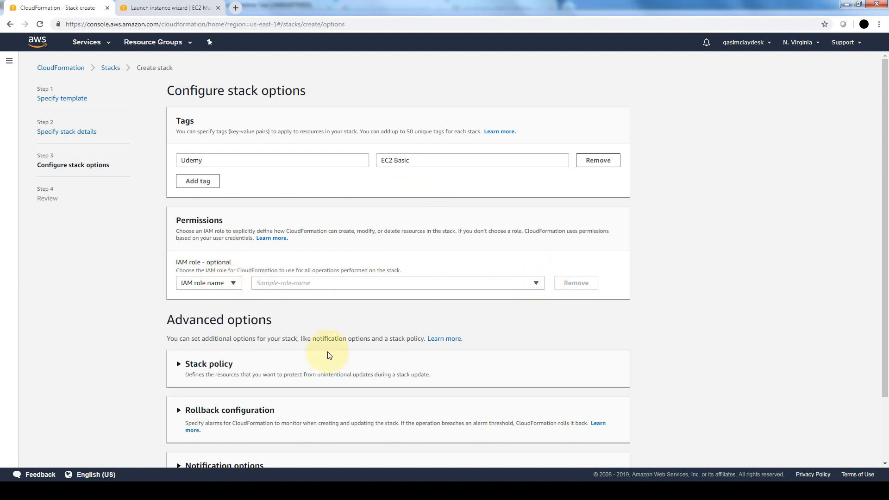
left_click_drag(885, 176, 843, 341)
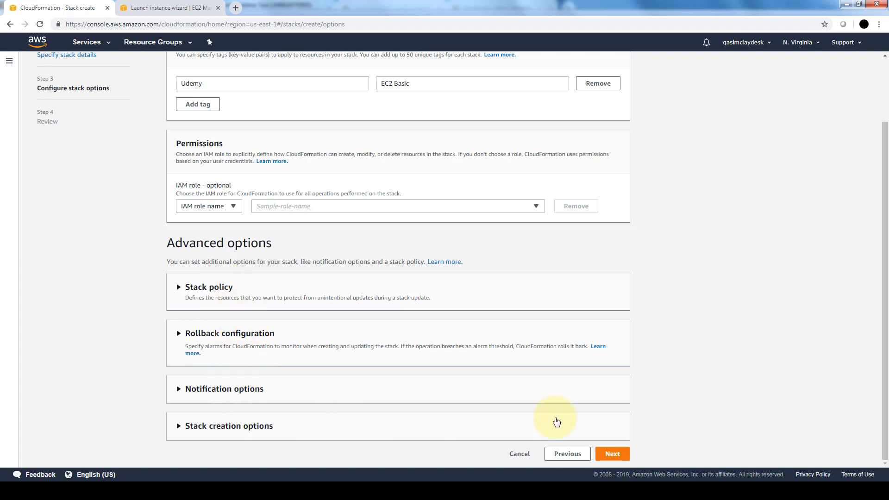
left_click(622, 453)
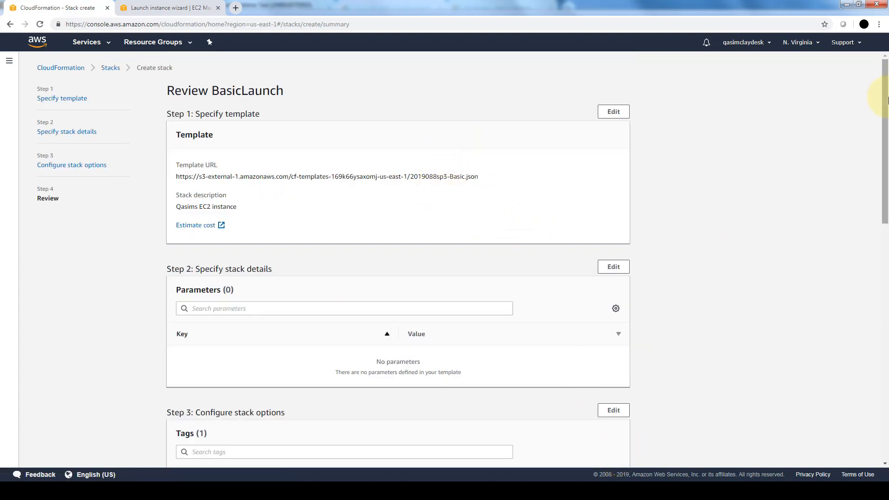
left_click_drag(886, 99, 885, 368)
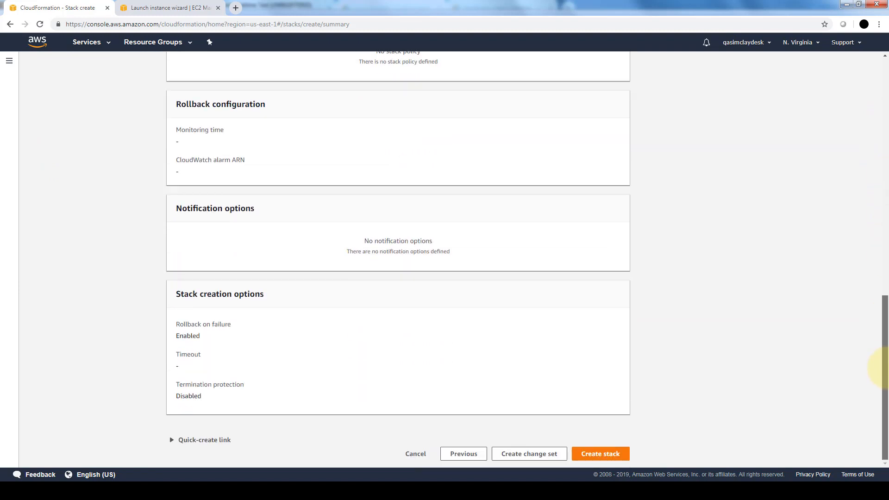
left_click(589, 455)
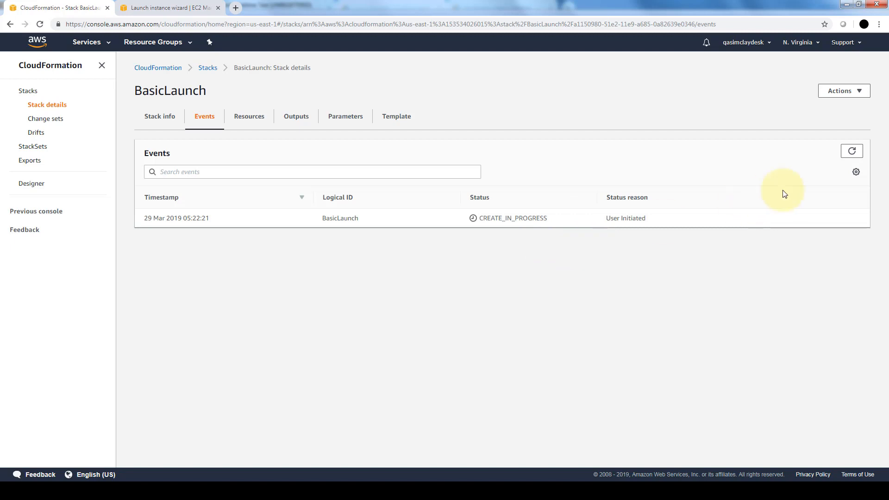
- Refresh the BasicLaunch stack's events to follow its creation progress
left_click(858, 155)
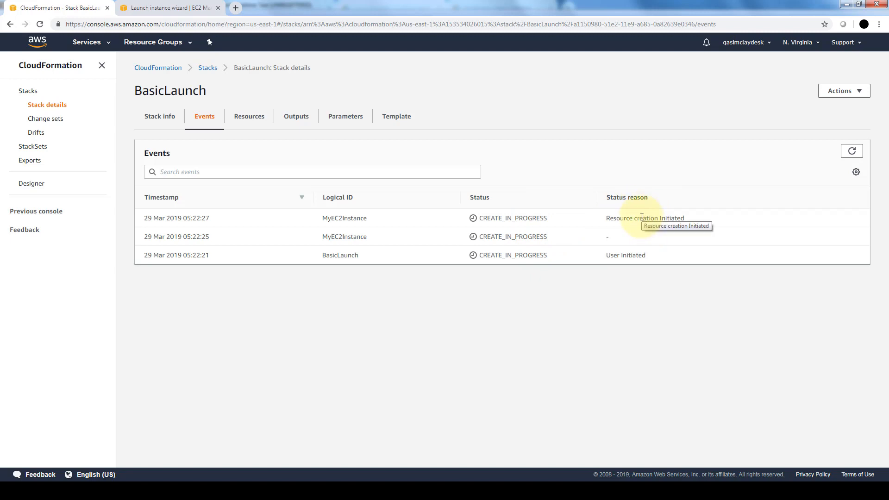
left_click(852, 151)
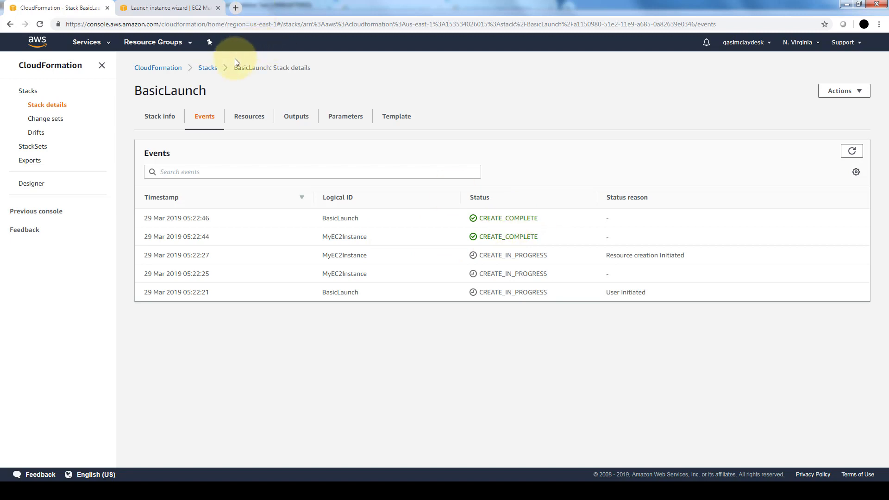
- Examine the new EC2 instance's description and tags in the instances list of the EC2 console
left_click(174, 8)
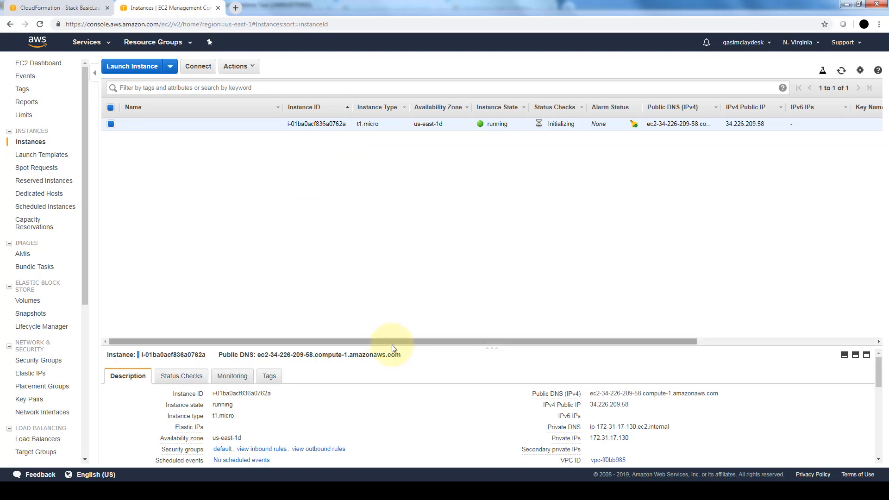
left_click_drag(391, 349, 396, 250)
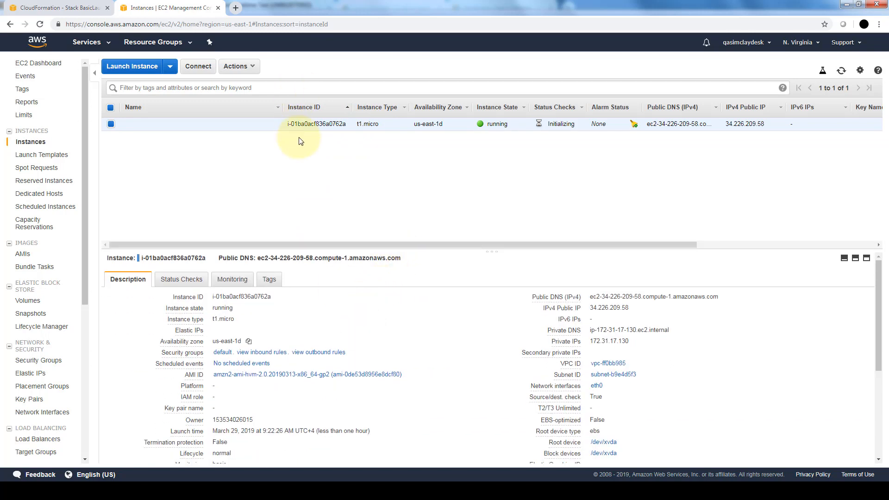
left_click(269, 279)
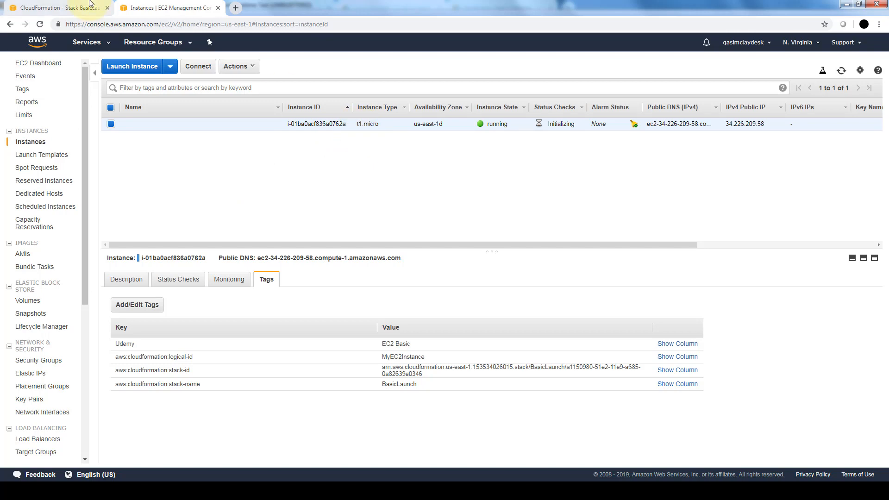
- Return to the BasicLaunch stack in CloudFormation and view its overview information
left_click(73, 6)
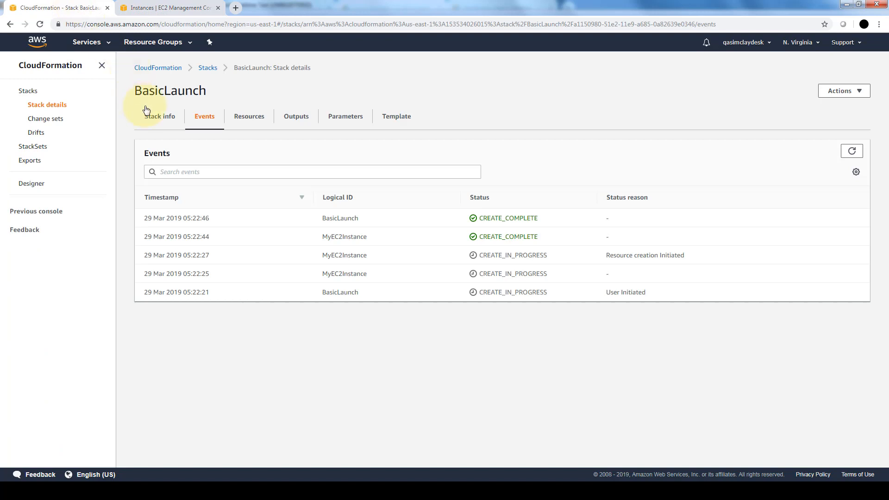
left_click(157, 120)
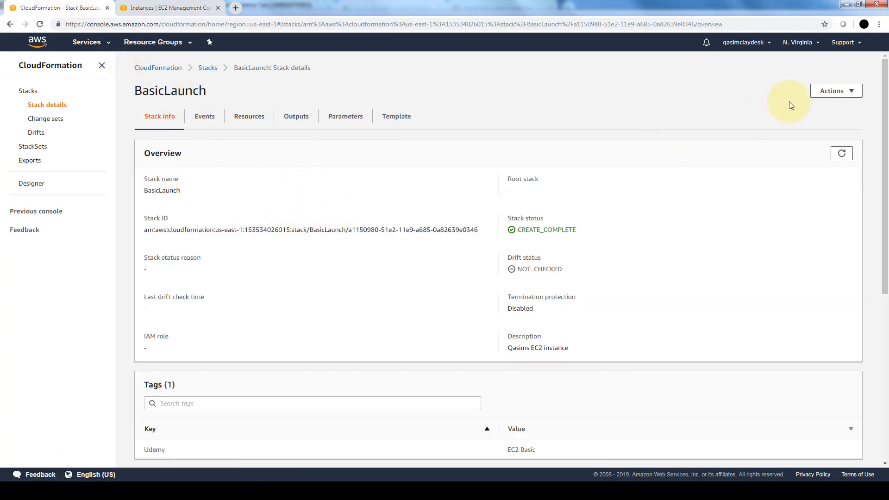
- Start an update of the BasicLaunch stack
left_click(855, 94)
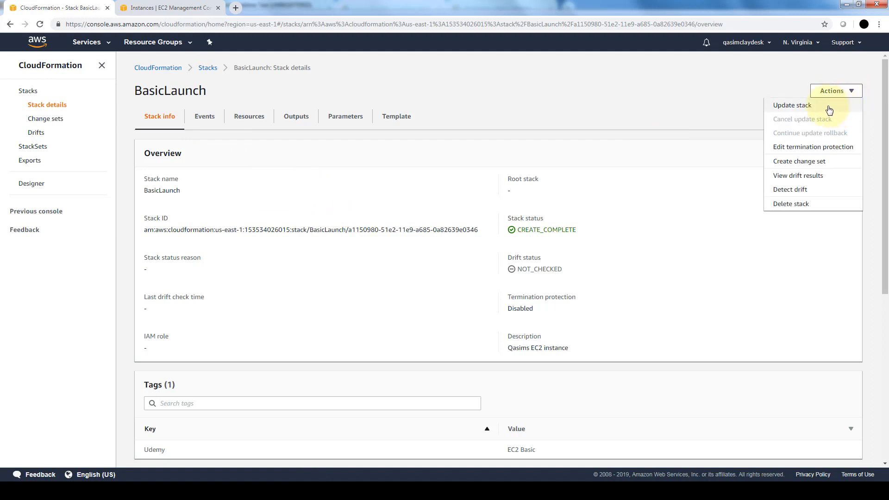
left_click(802, 106)
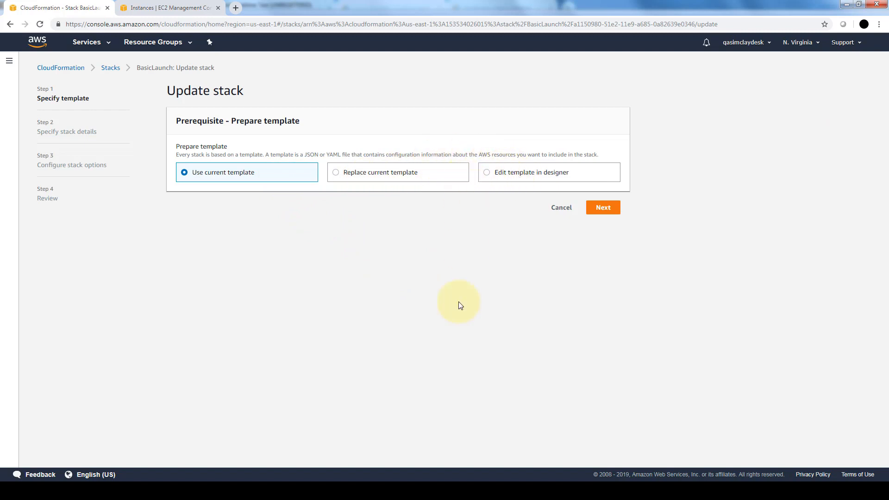
- Switch to Sublime Text and set the InstanceType in the Basic.json template to t2.micro
key("alt+Tab")
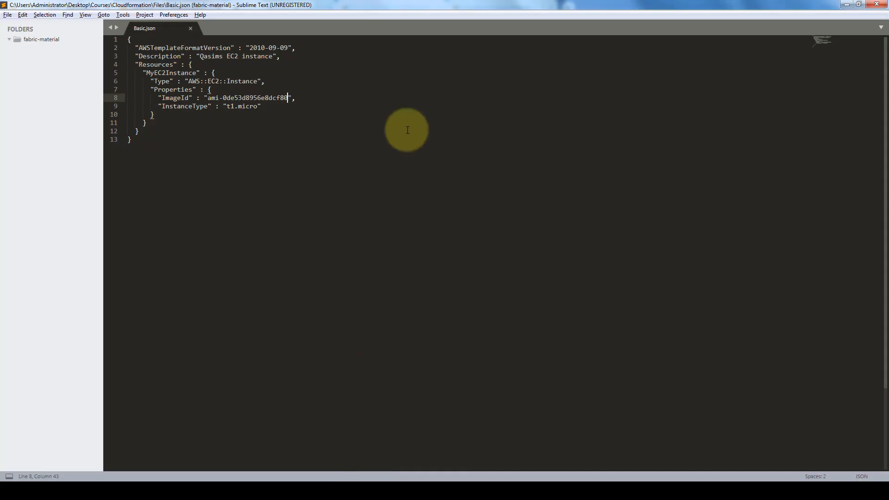
left_click(231, 106)
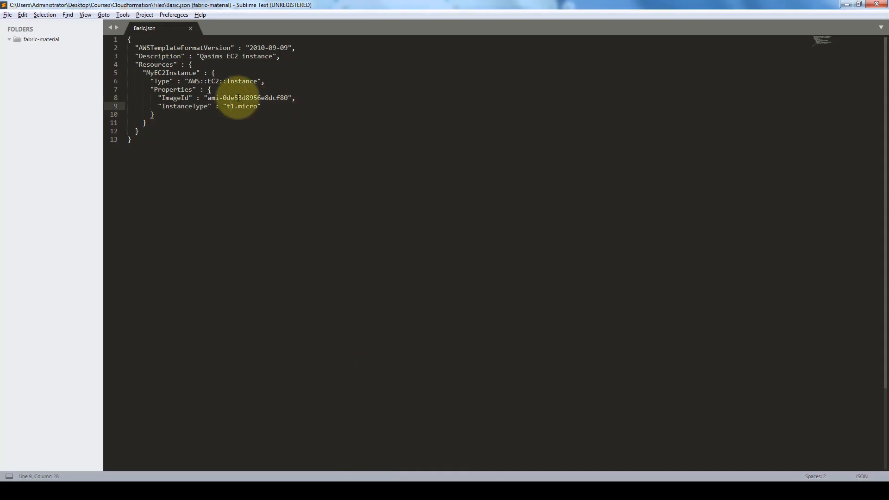
key("Delete")
type("2")
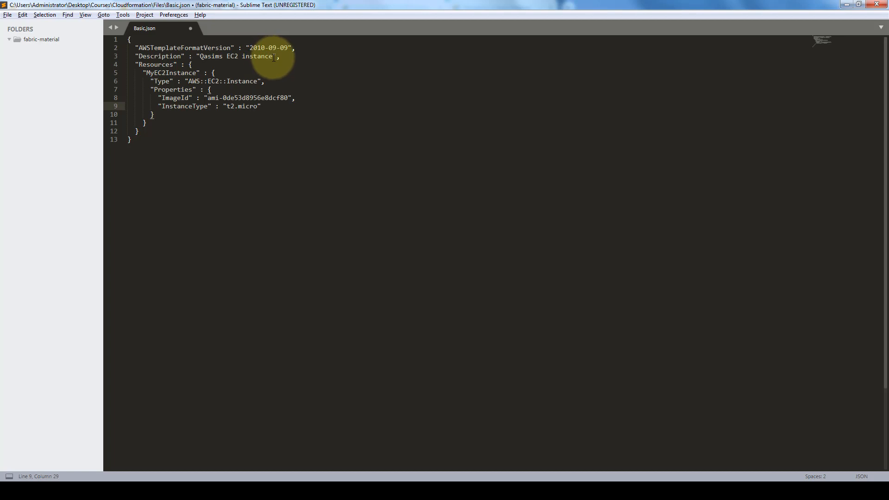
- Append "second" to the template's description and save the template as BasicChange.json in the Files folder
left_click(272, 56)
type("second")
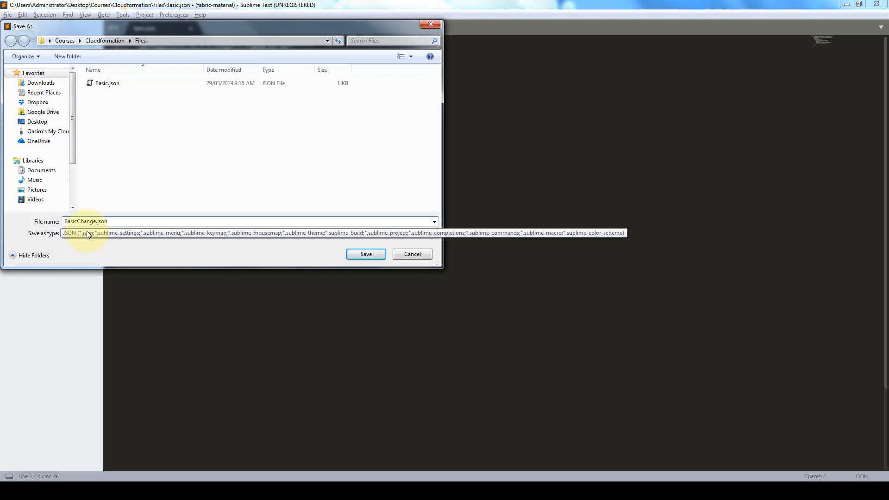
key("Return")
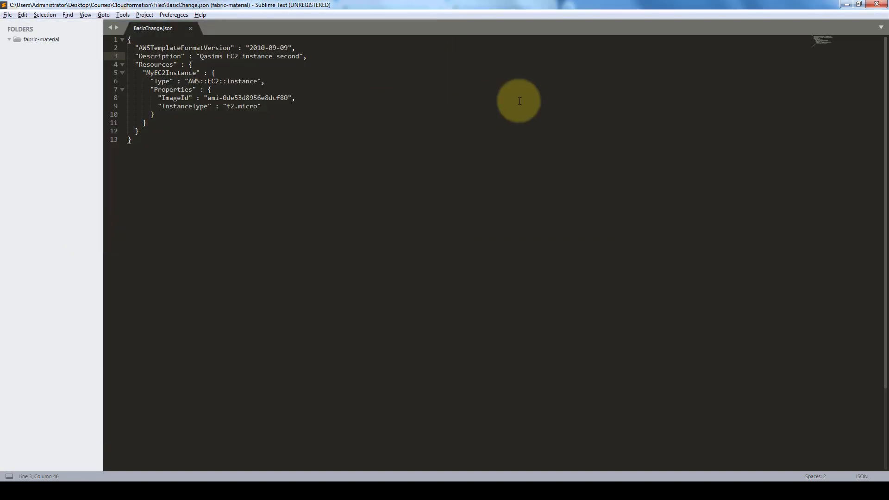
- Return to the stack update in the browser and replace the current template with the uploaded file BasicChange.json
key("alt+Tab")
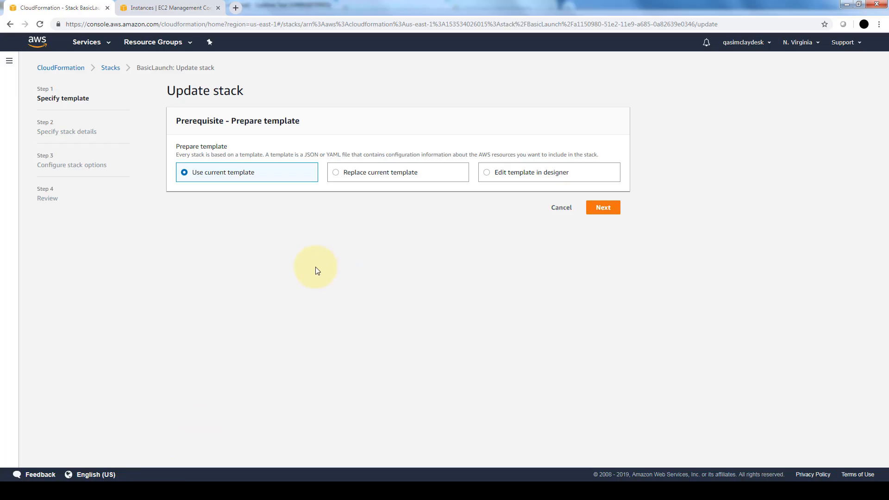
left_click(348, 174)
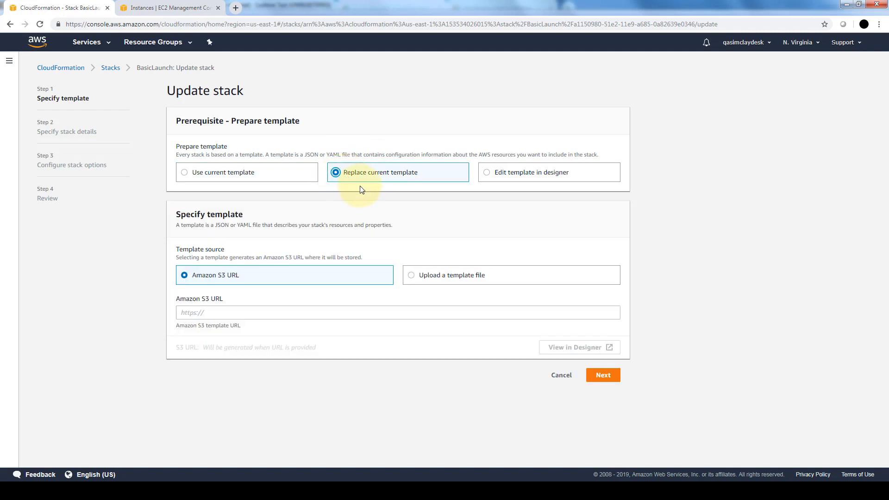
left_click(468, 275)
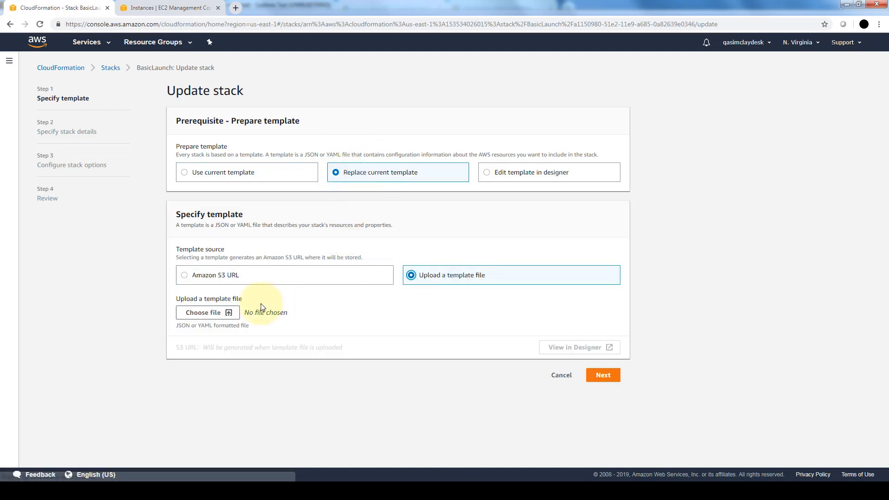
left_click(216, 313)
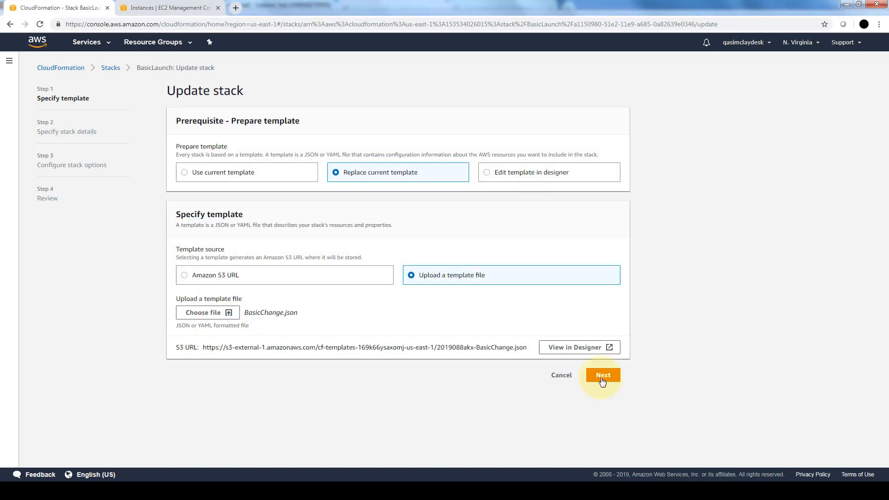
left_click(603, 375)
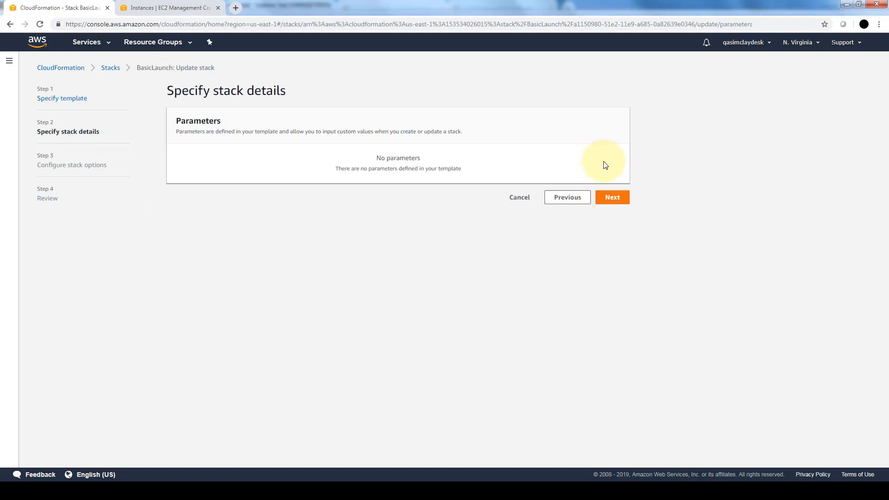
- Keep the existing tag and default stack options, review the change set preview, and update the stack
left_click(613, 197)
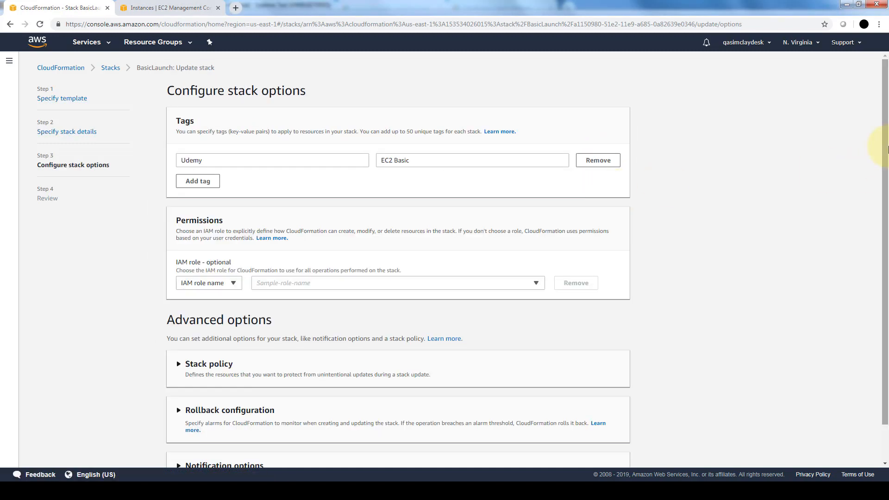
scroll(880, 288, "down", 1)
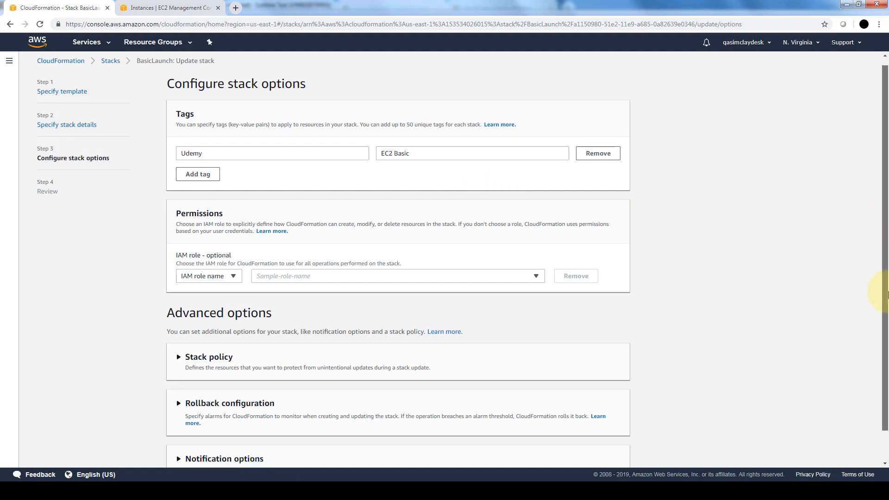
left_click(613, 454)
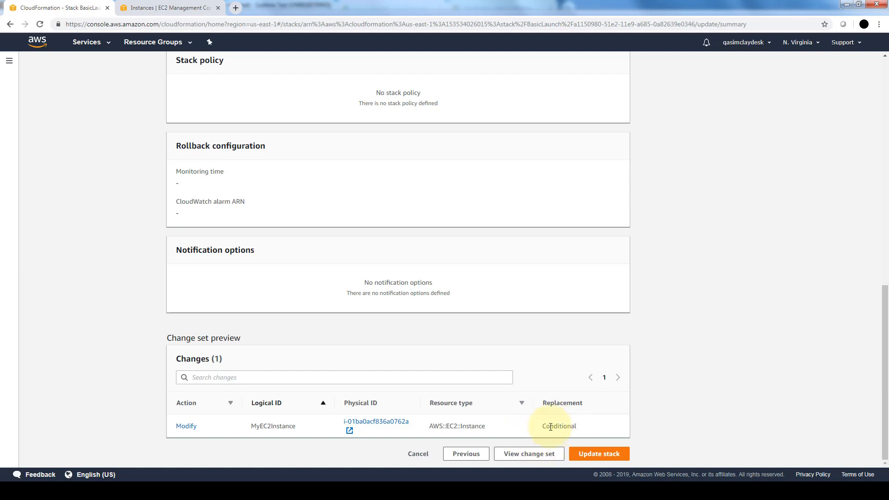
left_click(598, 454)
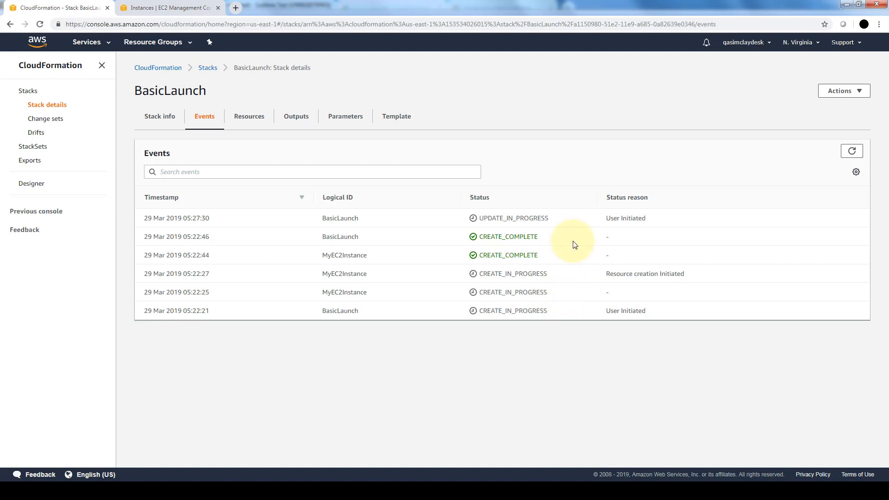
- Refresh the stack's events to follow the update, and check the instance's type in the EC2 console's instances list
left_click(855, 154)
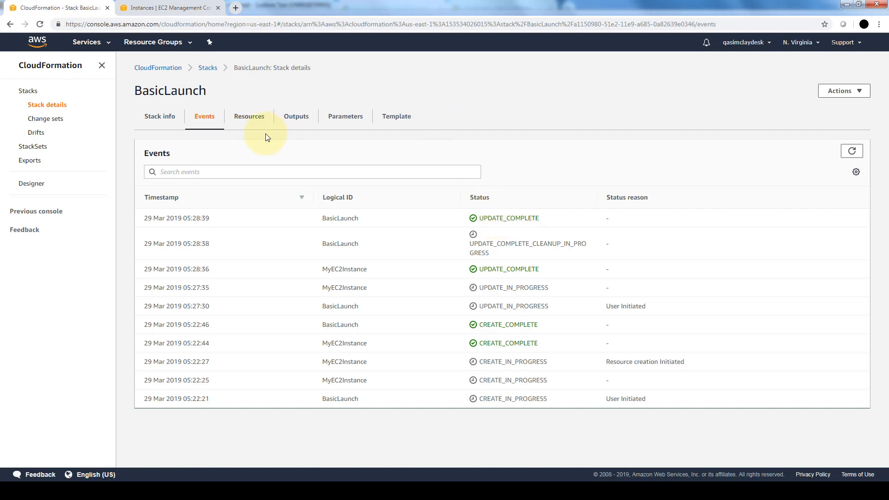
left_click(171, 9)
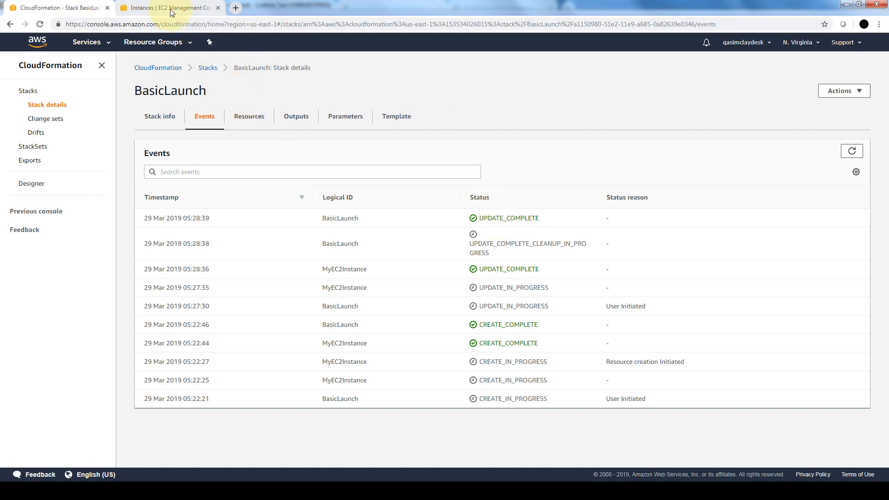
left_click(31, 142)
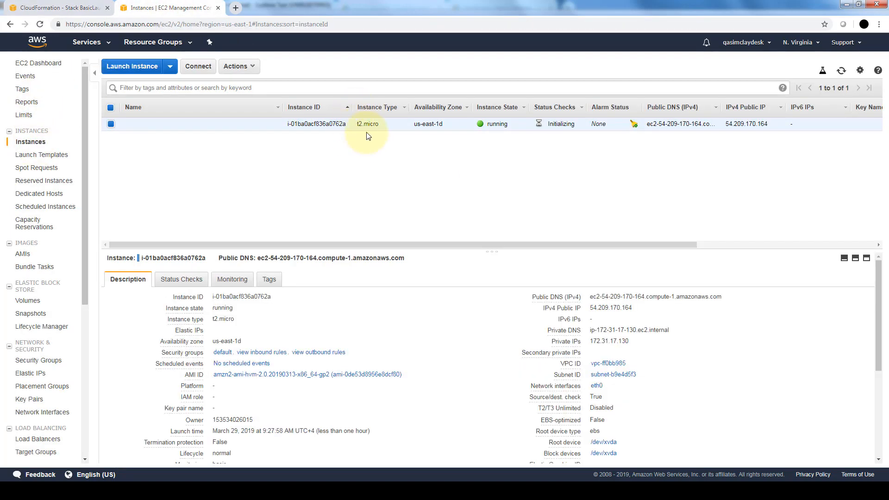